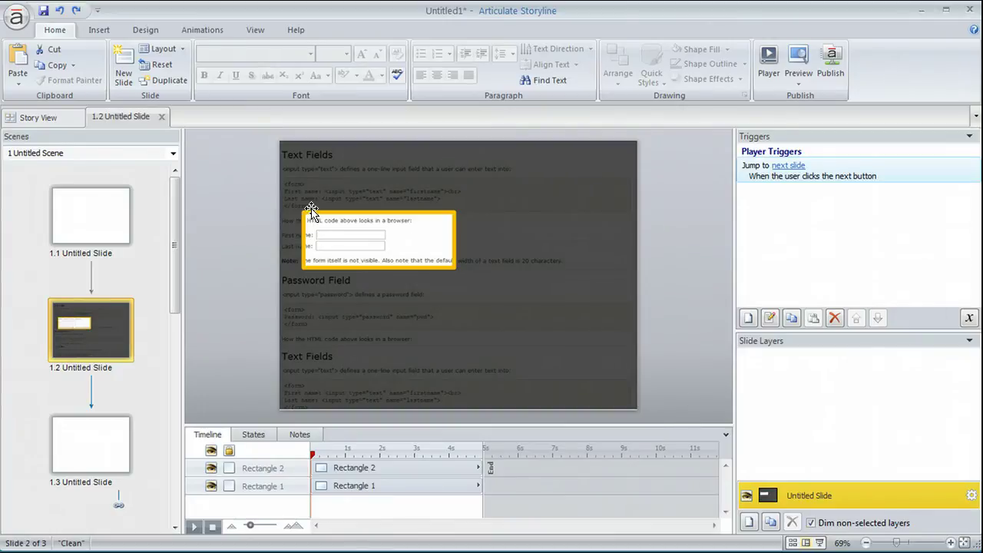
Step: Inspect the yellow-outlined highlight box and the dark overlay rectangle on example slide 1.2
{"action": "left_click", "coordinate": [386, 216]}
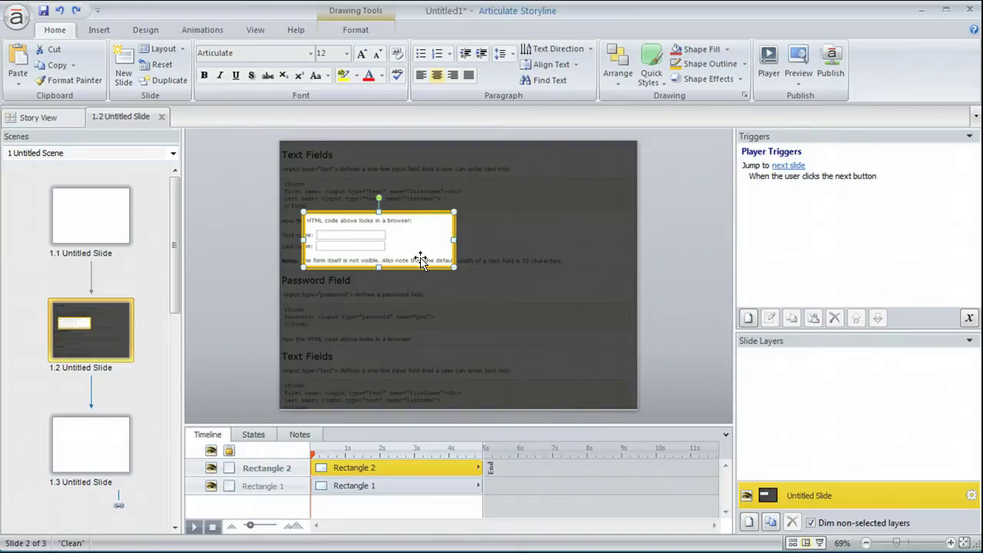
{"action": "left_click", "coordinate": [562, 204]}
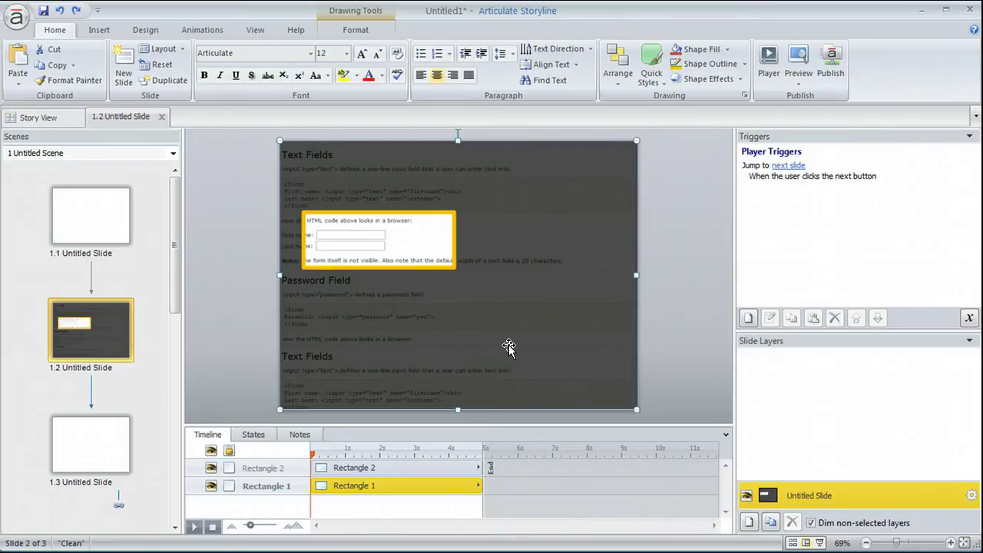
{"action": "left_click", "coordinate": [92, 224]}
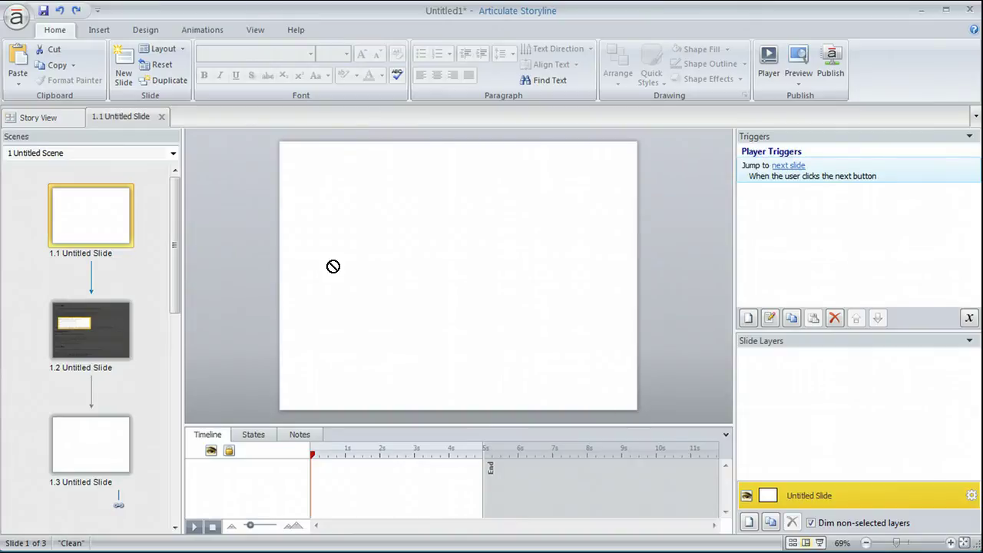
{"action": "left_click_drag", "start_coordinate": [333, 265], "coordinate": [423, 268]}
{"action": "left_click_drag", "start_coordinate": [453, 231], "coordinate": [457, 216]}
{"action": "left_click_drag", "start_coordinate": [564, 354], "coordinate": [609, 408]}
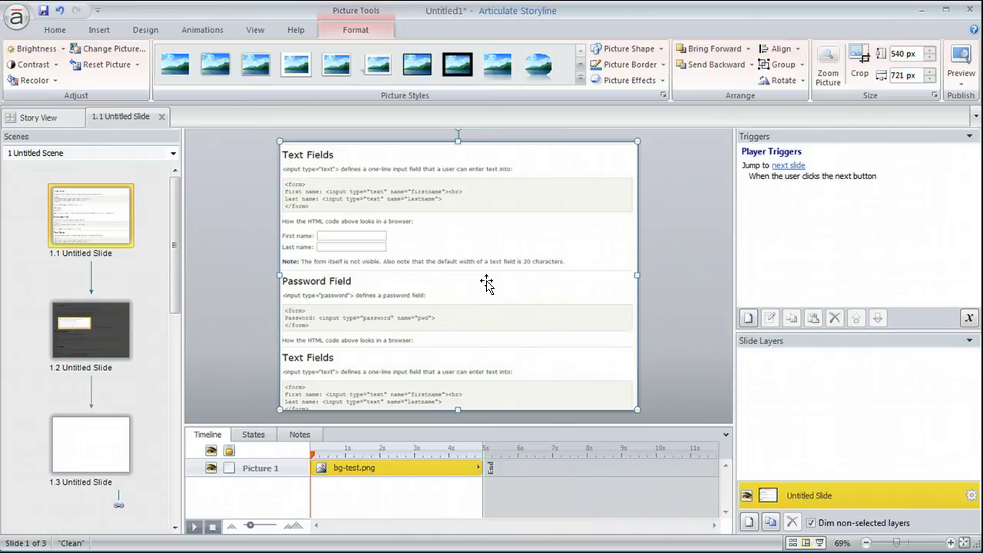
{"action": "key", "text": "Delete"}
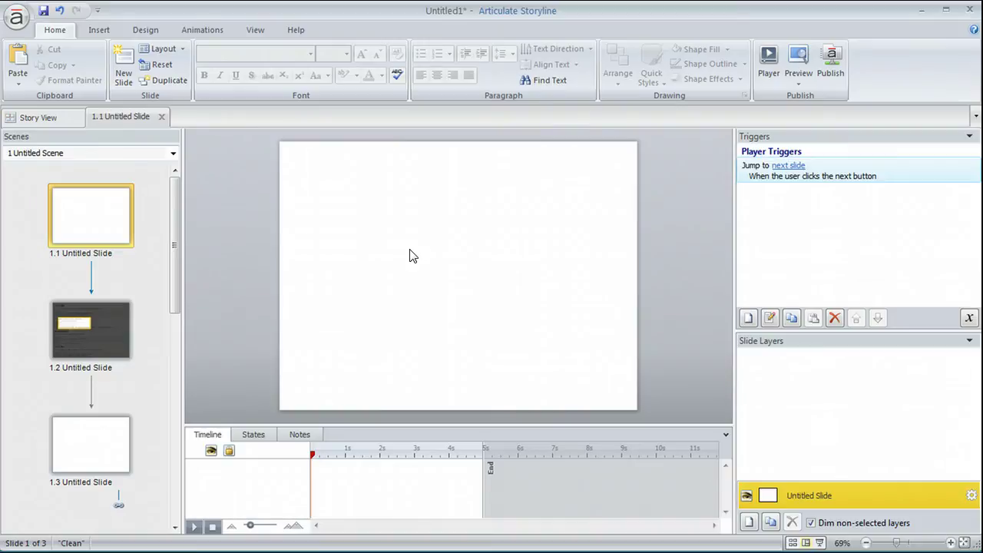
Step: Set the slide background to the untiled picture bg-test.png and apply it to all slides
{"action": "right_click", "coordinate": [416, 208]}
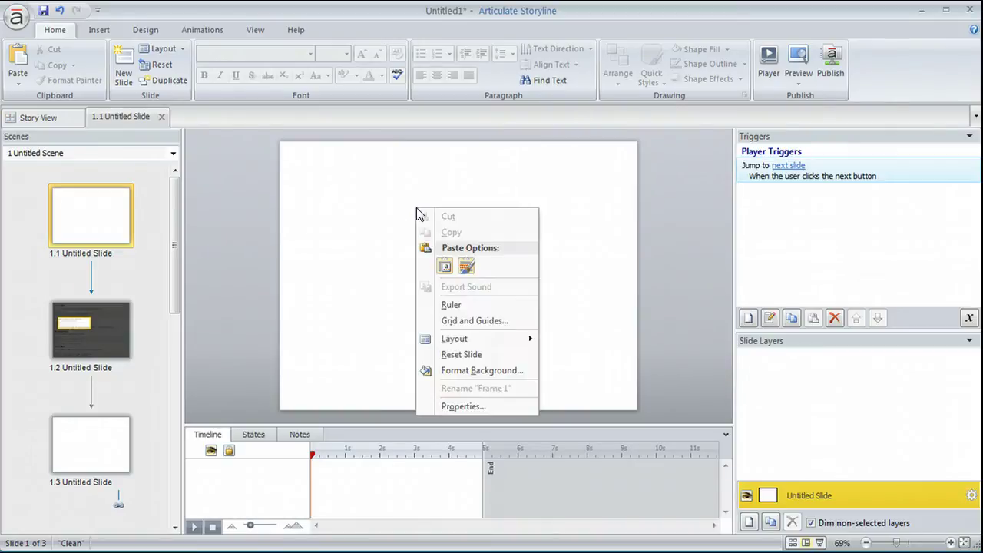
{"action": "left_click", "coordinate": [461, 372]}
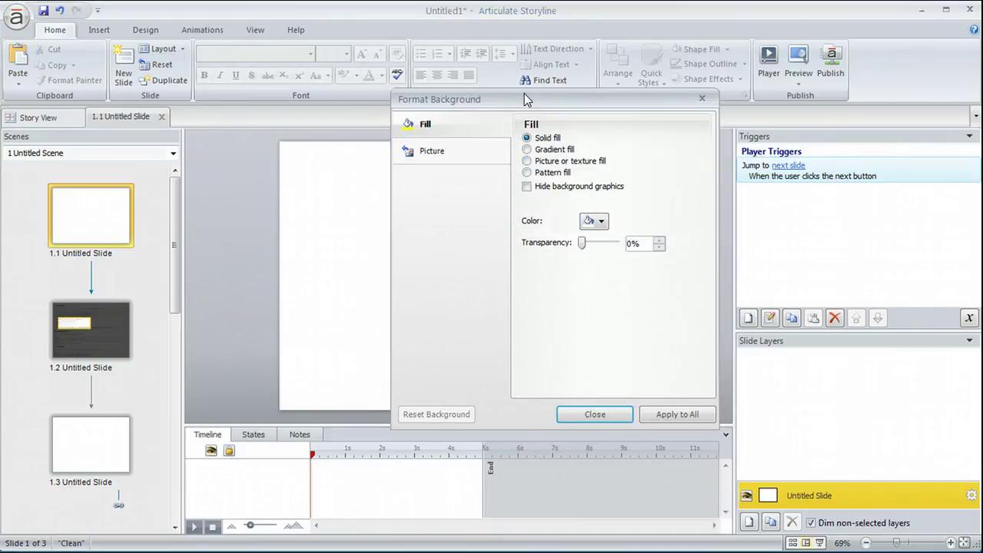
{"action": "left_click_drag", "start_coordinate": [527, 100], "coordinate": [465, 102]}
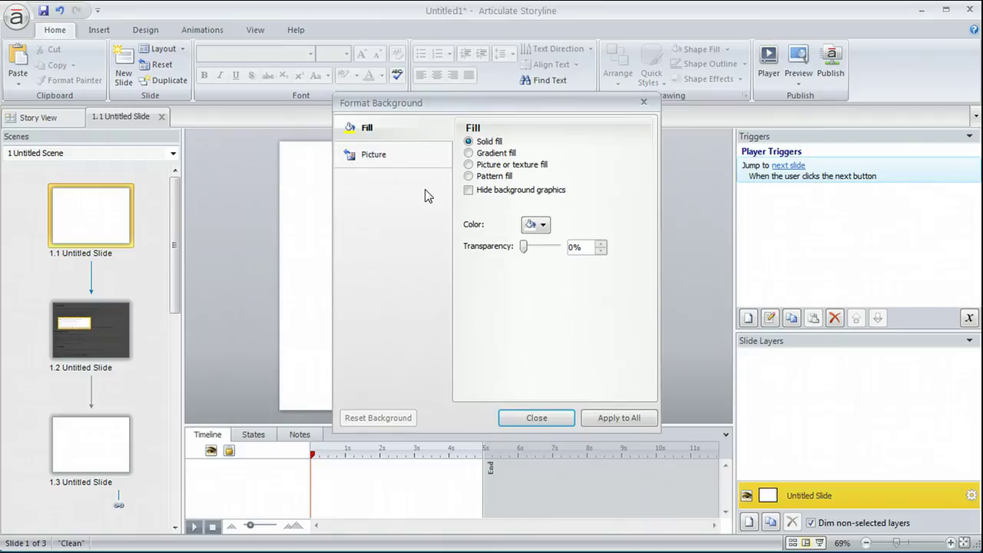
{"action": "left_click", "coordinate": [469, 165]}
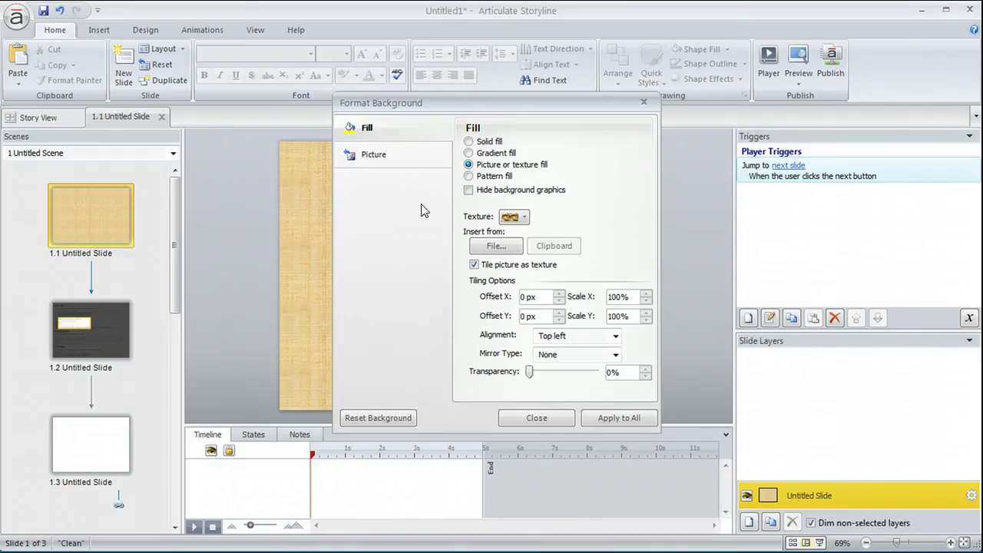
{"action": "left_click", "coordinate": [497, 247]}
{"action": "left_click_drag", "start_coordinate": [522, 132], "coordinate": [885, 288]}
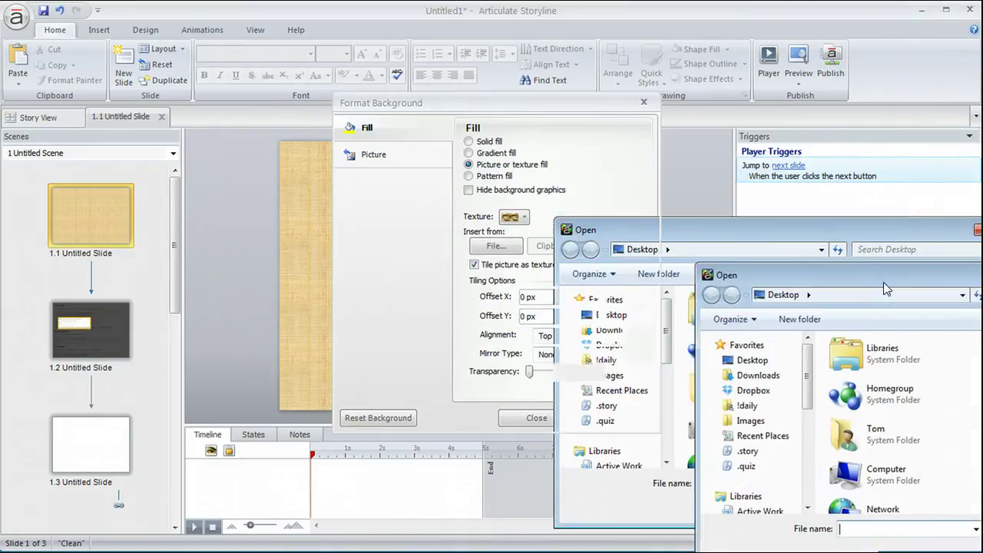
{"action": "key", "text": "Escape"}
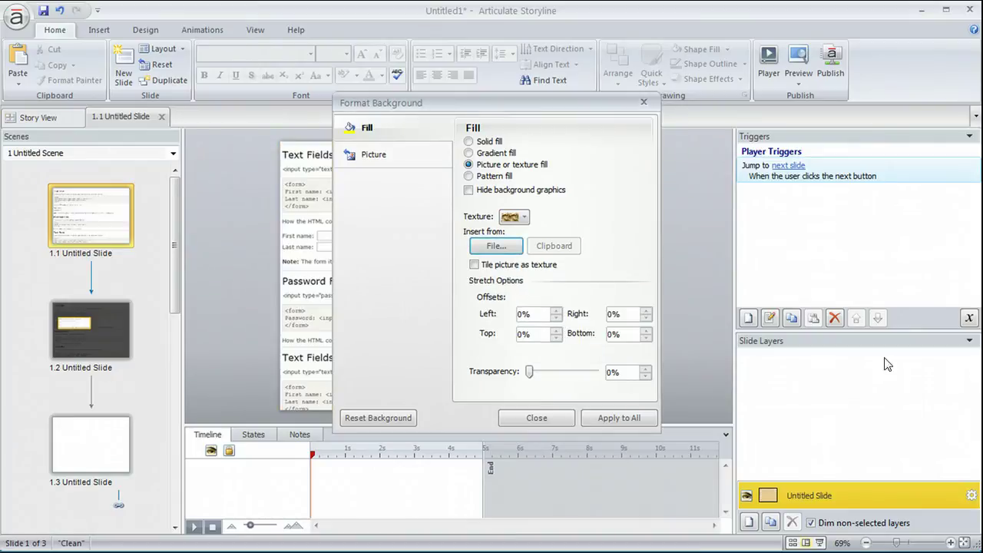
{"action": "left_click_drag", "start_coordinate": [405, 106], "coordinate": [664, 89]}
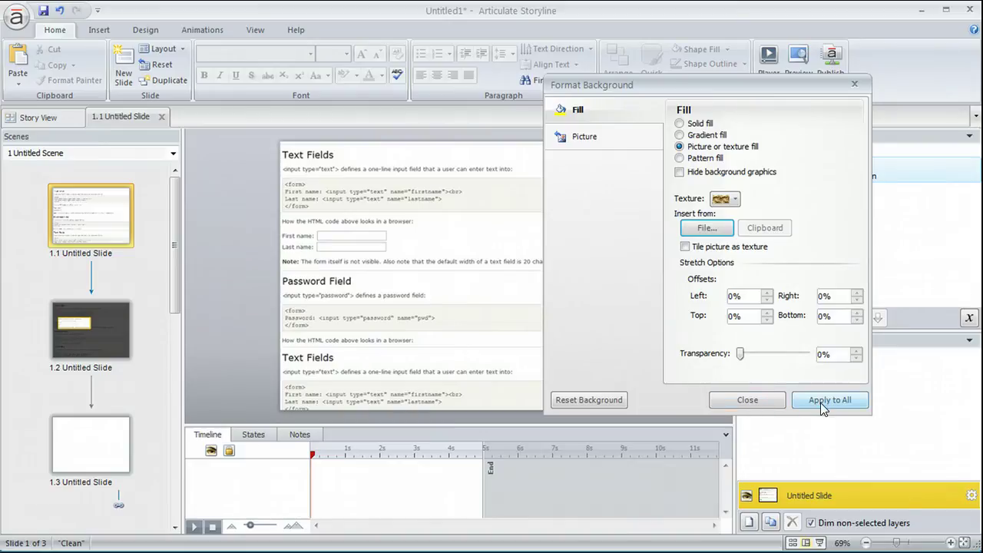
{"action": "left_click", "coordinate": [757, 401]}
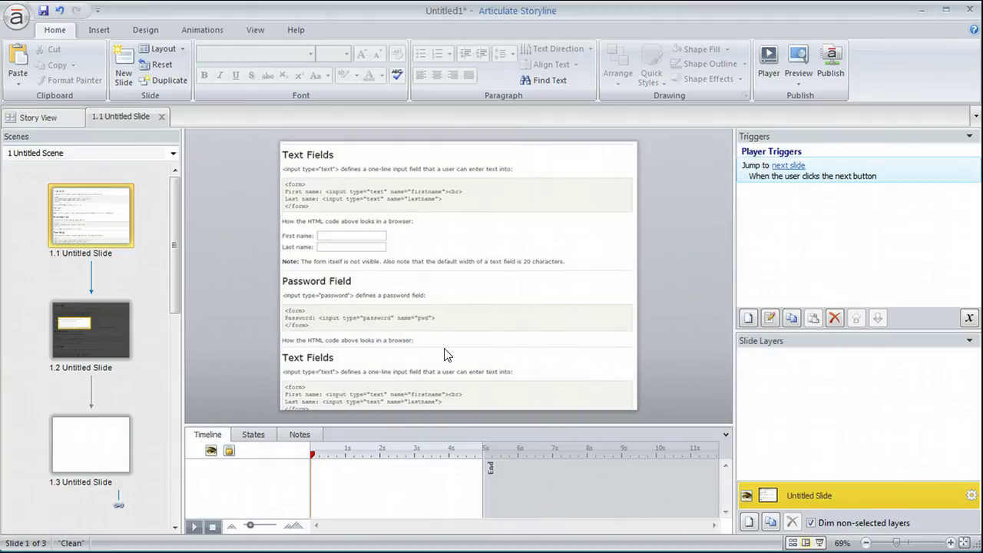
Step: Draw a rectangle covering the whole slide
{"action": "left_click", "coordinate": [98, 29]}
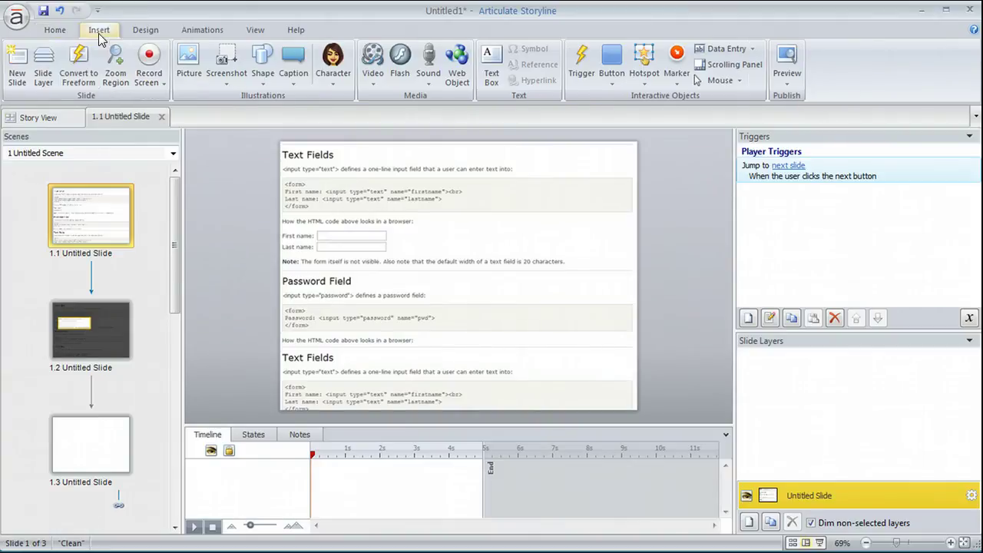
{"action": "left_click", "coordinate": [263, 73]}
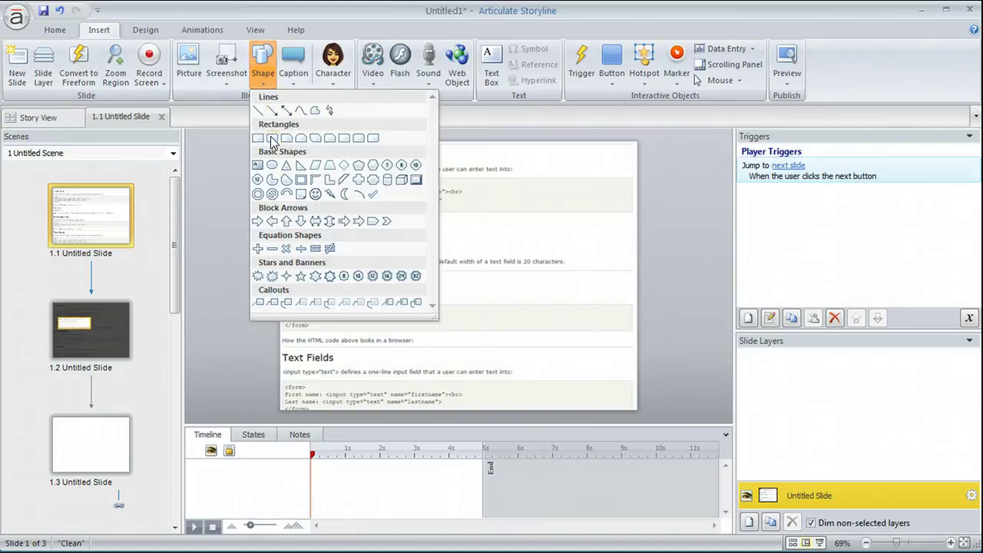
{"action": "left_click", "coordinate": [258, 139]}
{"action": "mouse_move", "coordinate": [280, 140]}
{"action": "left_mouse_down"}
{"action": "mouse_move", "coordinate": [286, 173]}
{"action": "mouse_move", "coordinate": [543, 386]}
{"action": "mouse_move", "coordinate": [640, 413]}
{"action": "left_mouse_up"}
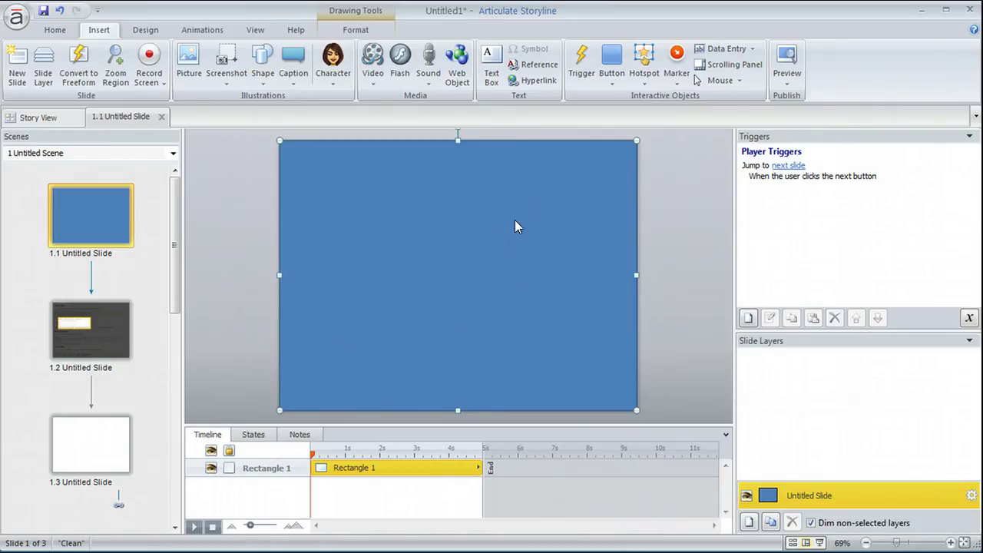
Step: Format the rectangle with black fill at 36% transparency and no outline
{"action": "right_click", "coordinate": [515, 223]}
{"action": "left_click", "coordinate": [574, 489]}
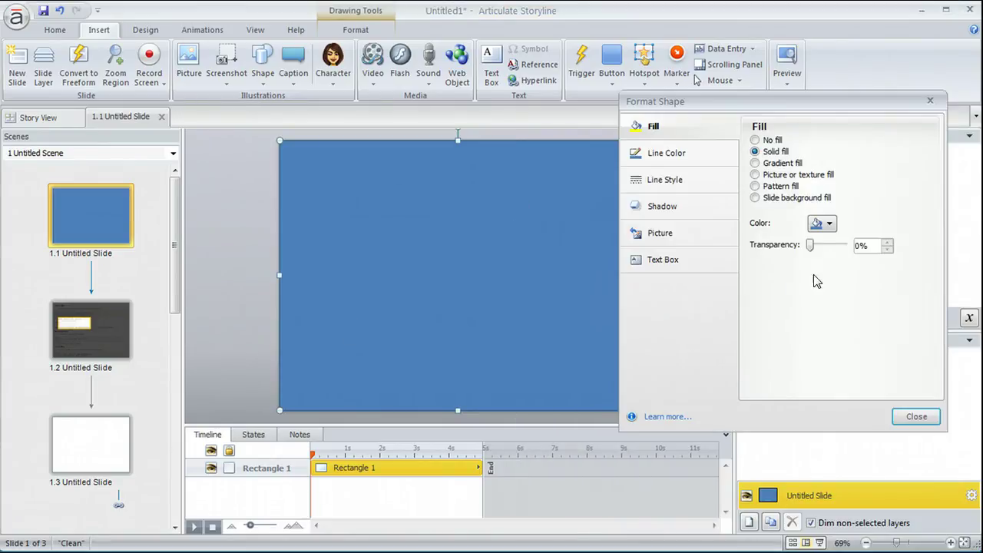
{"action": "left_click", "coordinate": [828, 224]}
{"action": "left_click", "coordinate": [826, 254]}
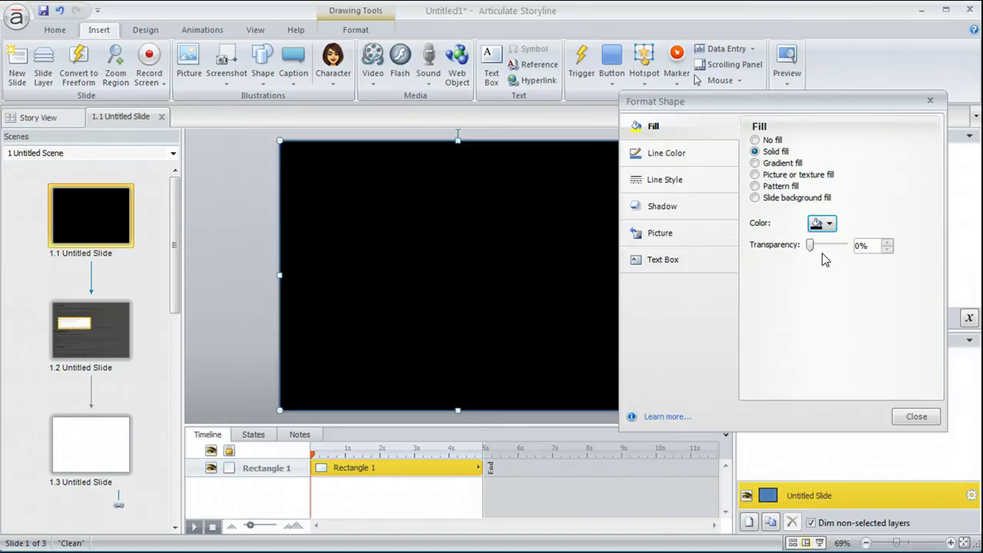
{"action": "left_click_drag", "start_coordinate": [811, 244], "coordinate": [823, 247]}
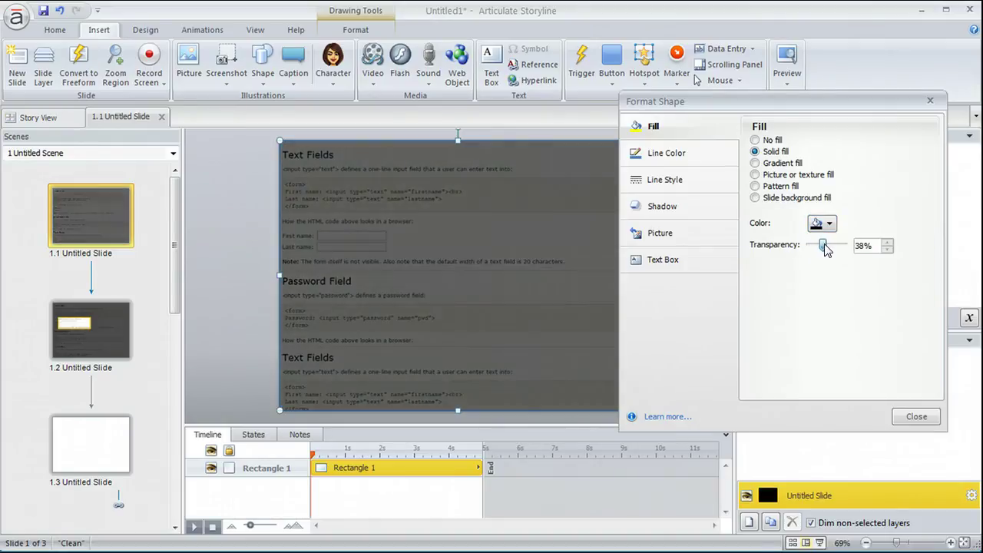
{"action": "left_click", "coordinate": [662, 154]}
{"action": "left_click", "coordinate": [755, 140]}
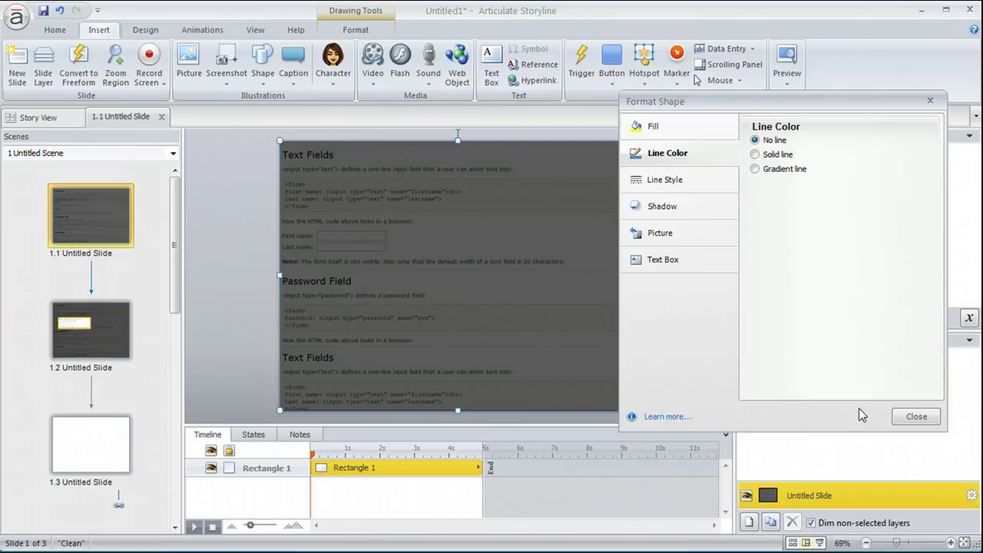
{"action": "left_click", "coordinate": [916, 418]}
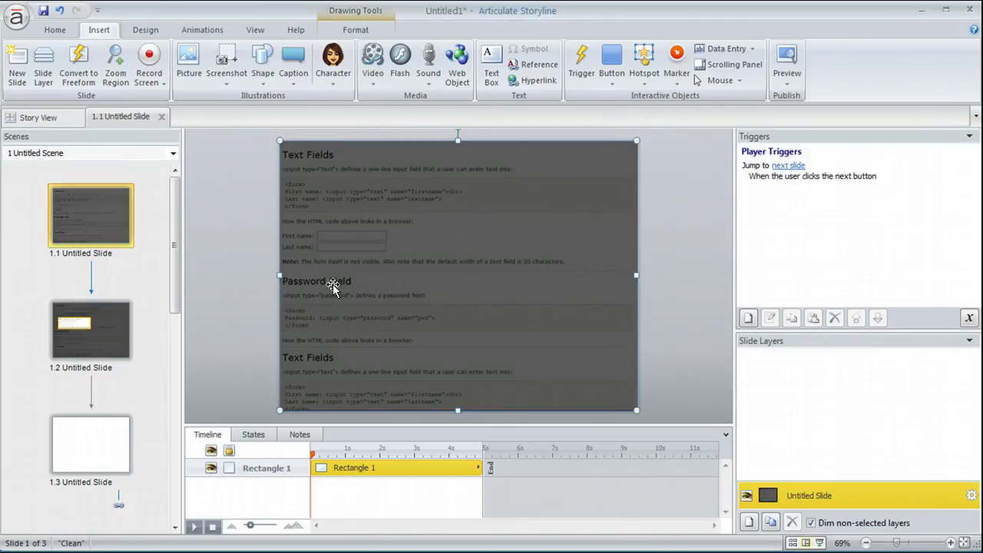
{"action": "left_click", "coordinate": [243, 272]}
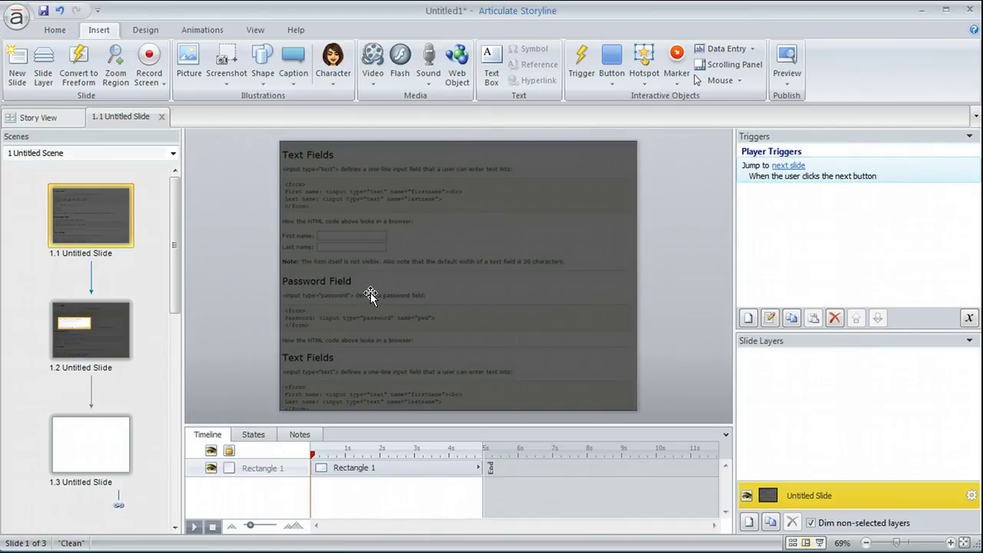
Step: Draw a second rectangle with slide background fill and place it over the browser form example
{"action": "left_click", "coordinate": [262, 75]}
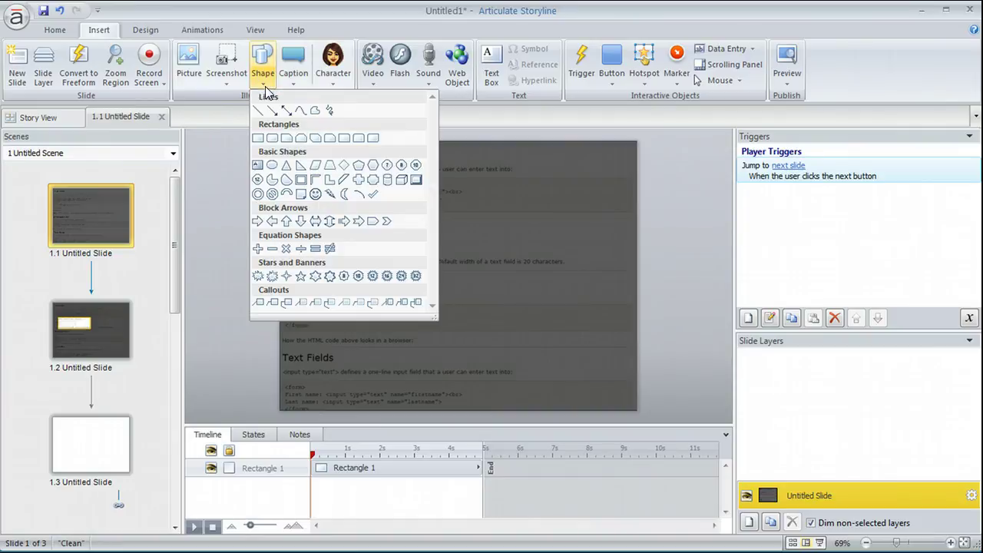
{"action": "left_click", "coordinate": [258, 137]}
{"action": "mouse_move", "coordinate": [407, 233]}
{"action": "left_mouse_down"}
{"action": "mouse_move", "coordinate": [527, 310]}
{"action": "mouse_move", "coordinate": [565, 299]}
{"action": "left_mouse_up"}
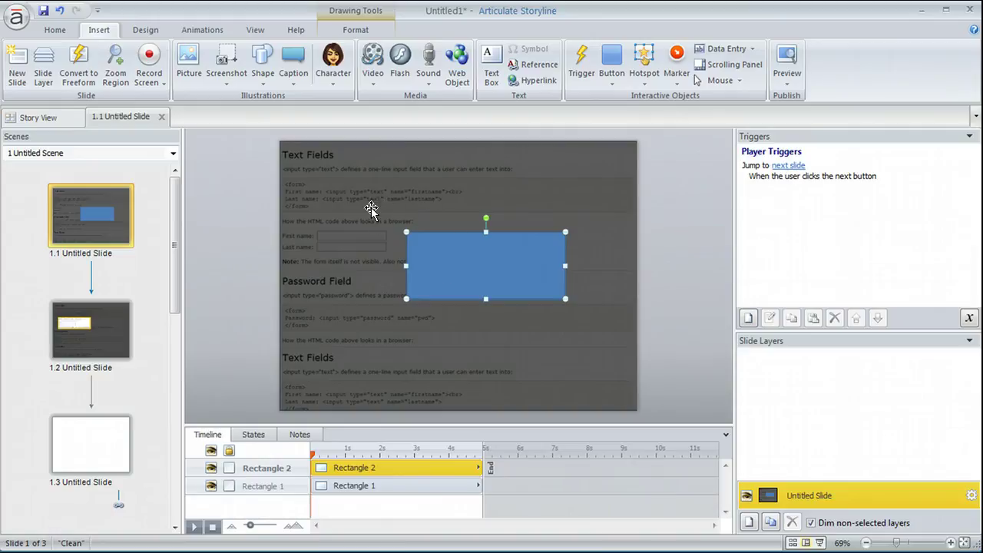
{"action": "right_click", "coordinate": [459, 260]}
{"action": "left_click", "coordinate": [534, 529]}
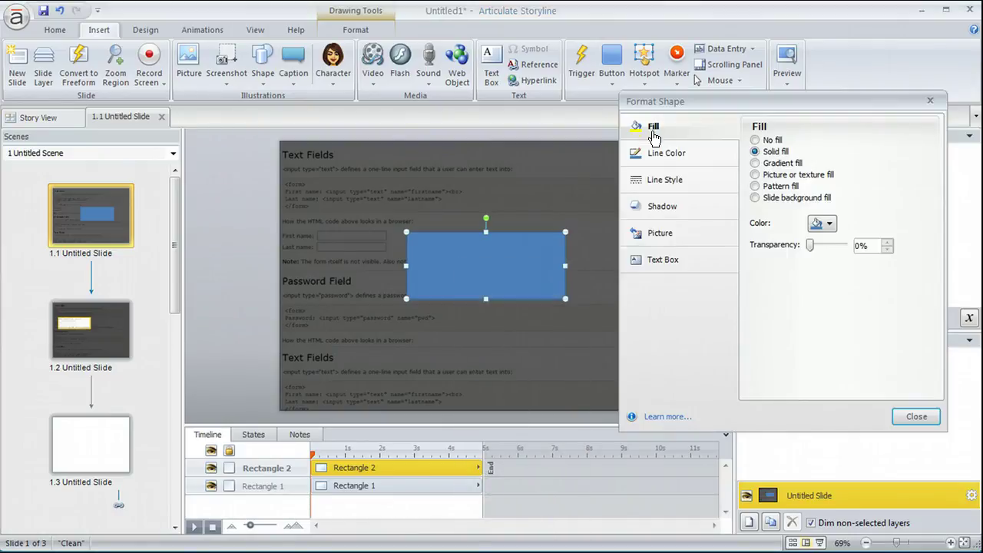
{"action": "left_click", "coordinate": [756, 199]}
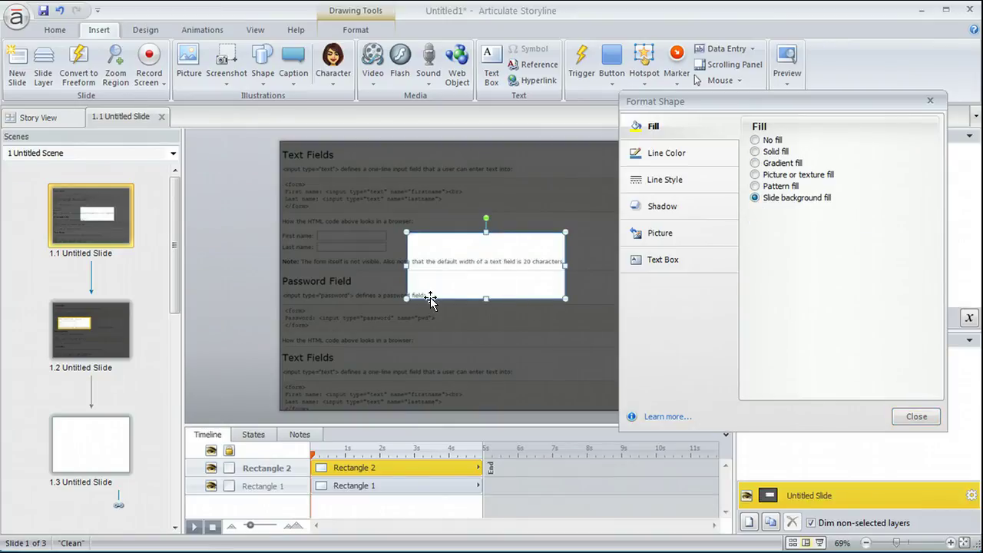
{"action": "left_click_drag", "start_coordinate": [499, 263], "coordinate": [383, 243]}
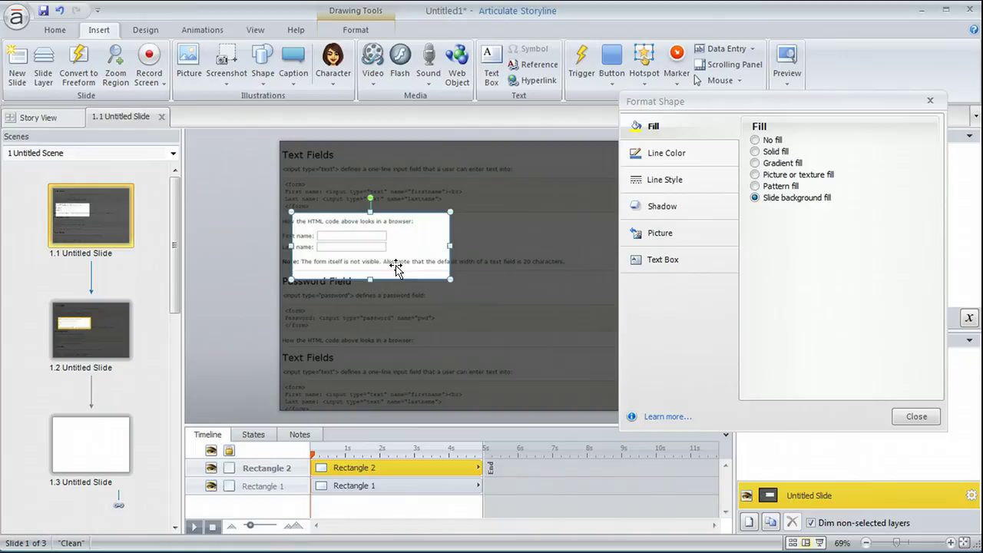
{"action": "left_click", "coordinate": [916, 417]}
{"action": "left_click", "coordinate": [685, 329]}
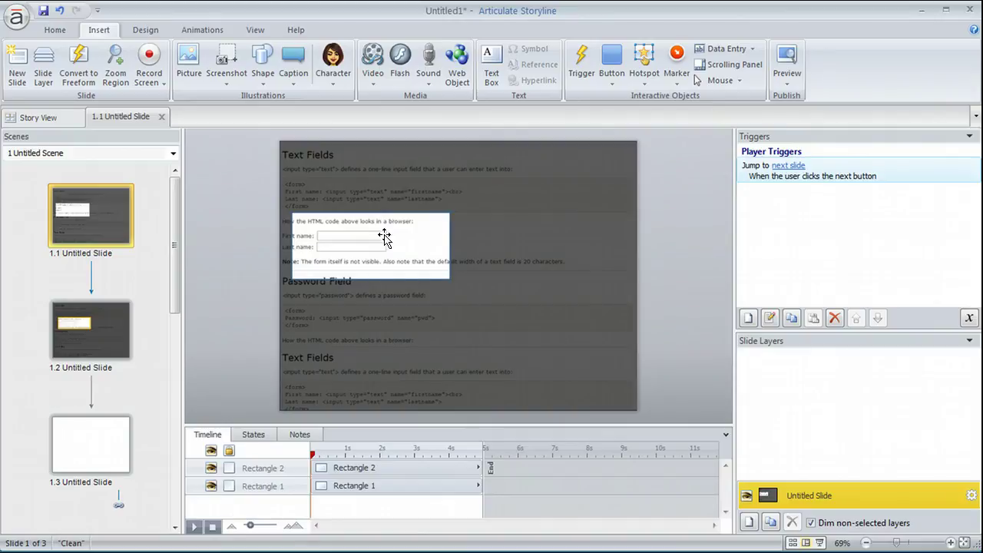
Step: Give the window rectangle a yellow outline with 7 px weight
{"action": "left_click", "coordinate": [413, 219]}
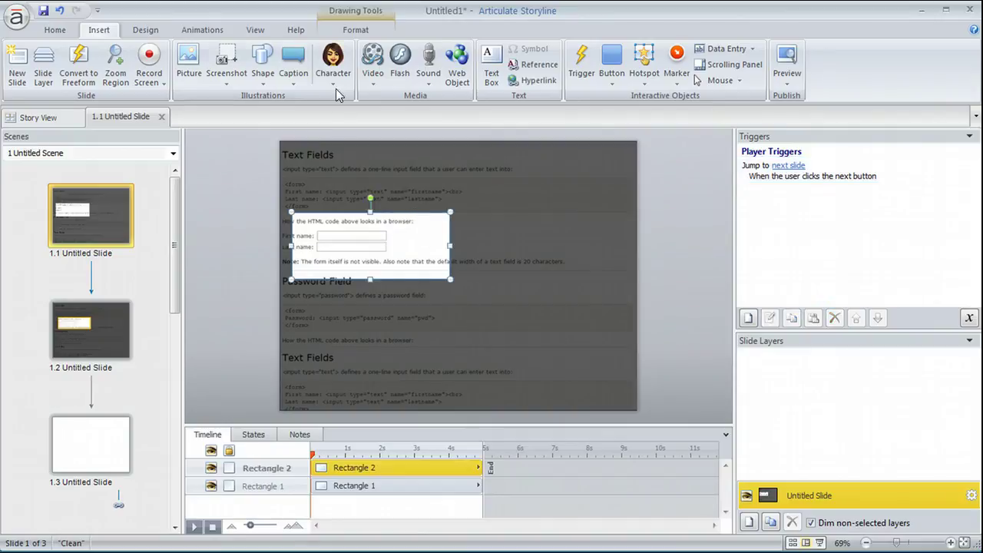
{"action": "left_click", "coordinate": [356, 31]}
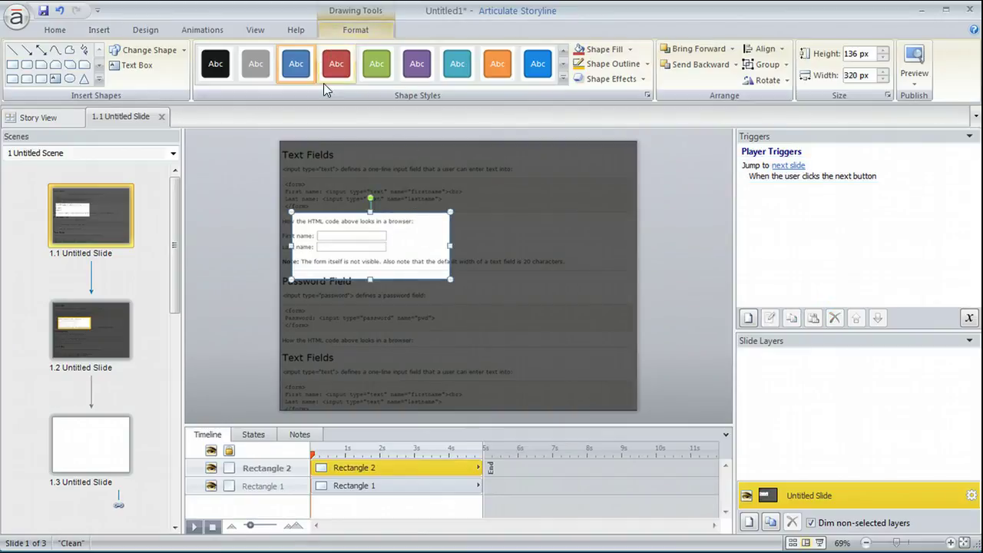
{"action": "left_click", "coordinate": [649, 64]}
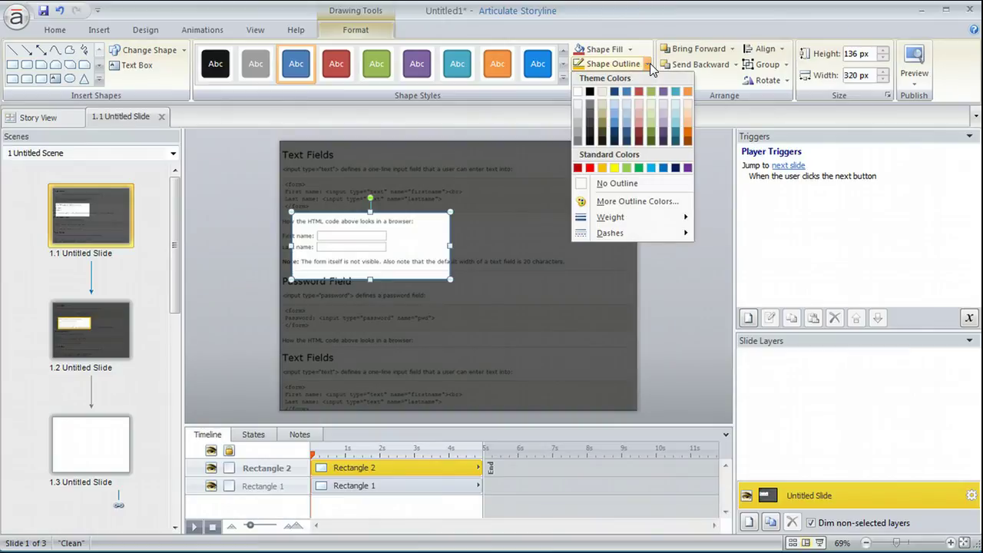
{"action": "left_click", "coordinate": [602, 169]}
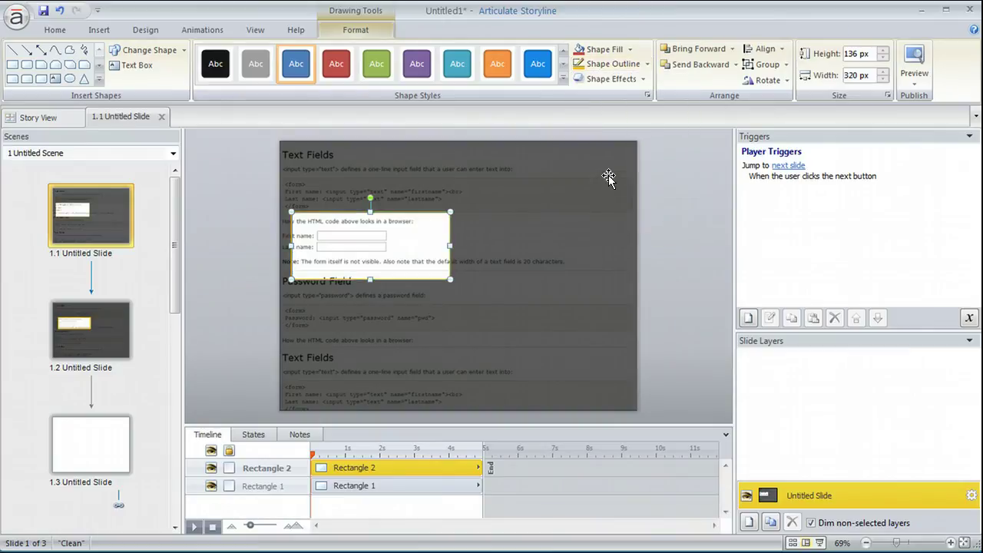
{"action": "left_click", "coordinate": [648, 64]}
{"action": "mouse_move", "coordinate": [639, 223]}
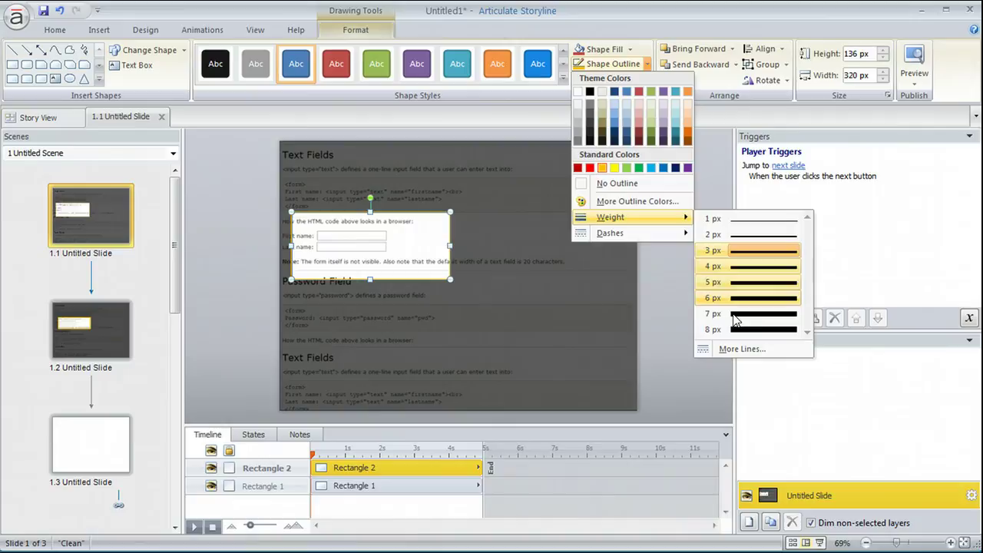
{"action": "left_click", "coordinate": [761, 315]}
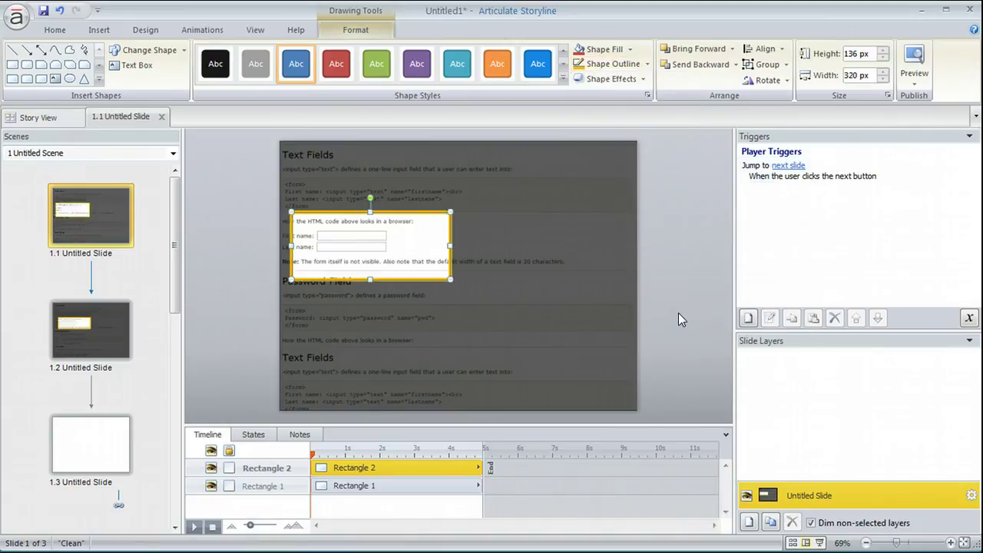
{"action": "left_click", "coordinate": [681, 313]}
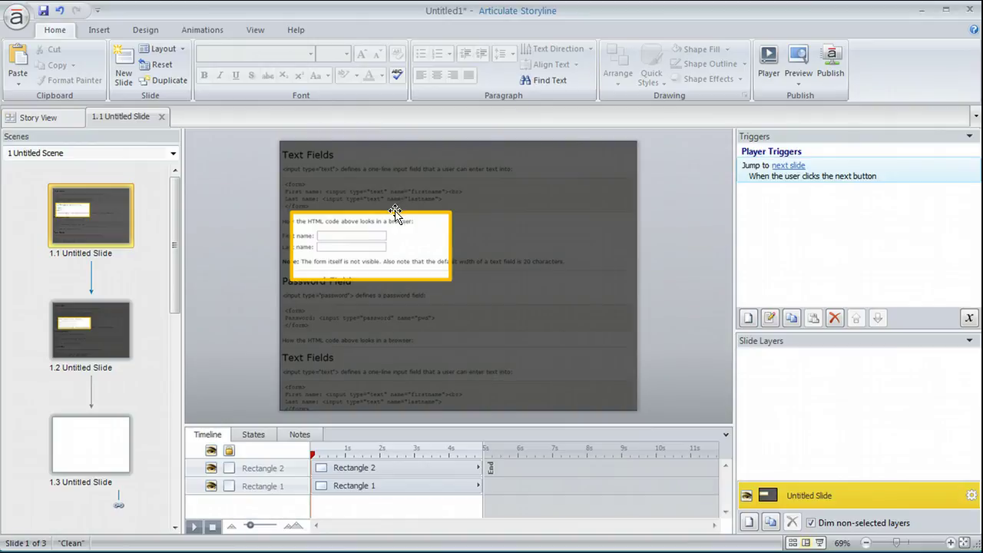
Step: Change the outlined window into a wider oval positioned over the Note line
{"action": "mouse_move", "coordinate": [395, 210]}
{"action": "left_mouse_down"}
{"action": "mouse_move", "coordinate": [561, 203]}
{"action": "mouse_move", "coordinate": [538, 231]}
{"action": "mouse_move", "coordinate": [564, 235]}
{"action": "mouse_move", "coordinate": [427, 303]}
{"action": "mouse_move", "coordinate": [405, 297]}
{"action": "left_mouse_up"}
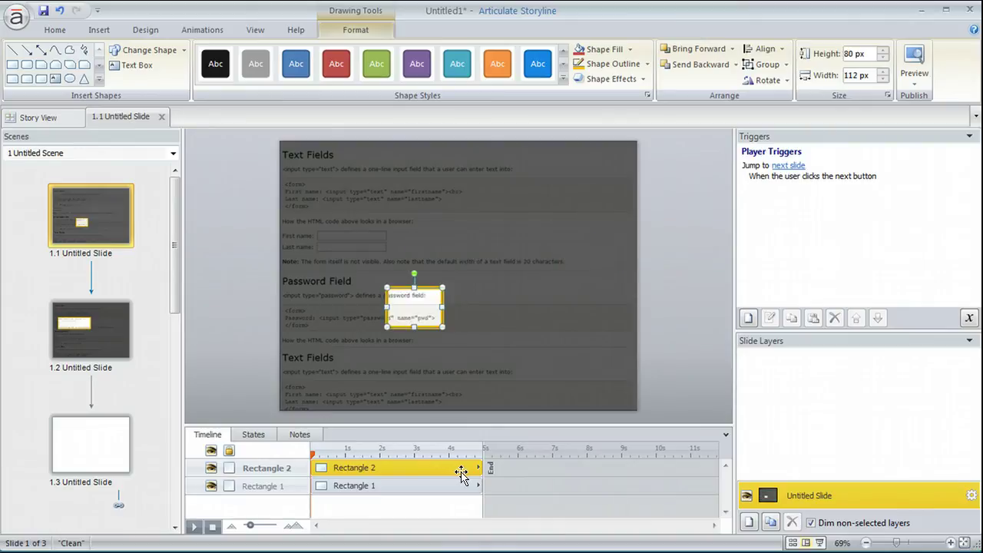
{"action": "left_click", "coordinate": [183, 51]}
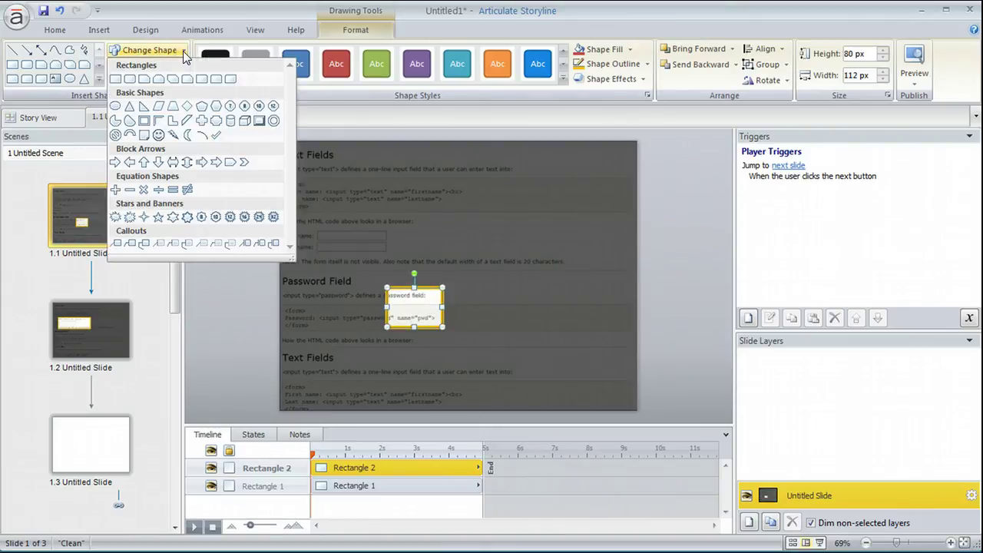
{"action": "left_click", "coordinate": [115, 107]}
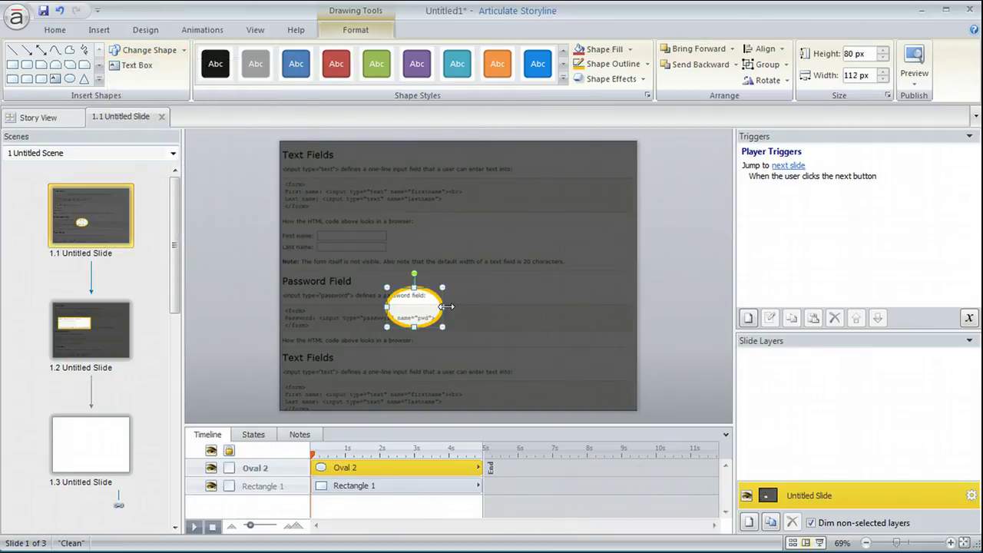
{"action": "left_click_drag", "start_coordinate": [443, 308], "coordinate": [387, 261]}
{"action": "left_click", "coordinate": [686, 316]}
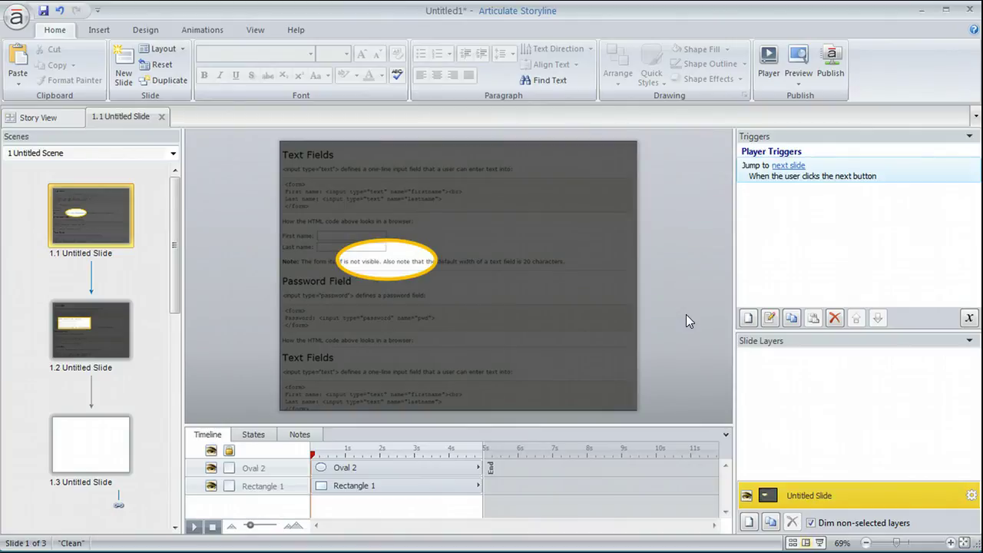